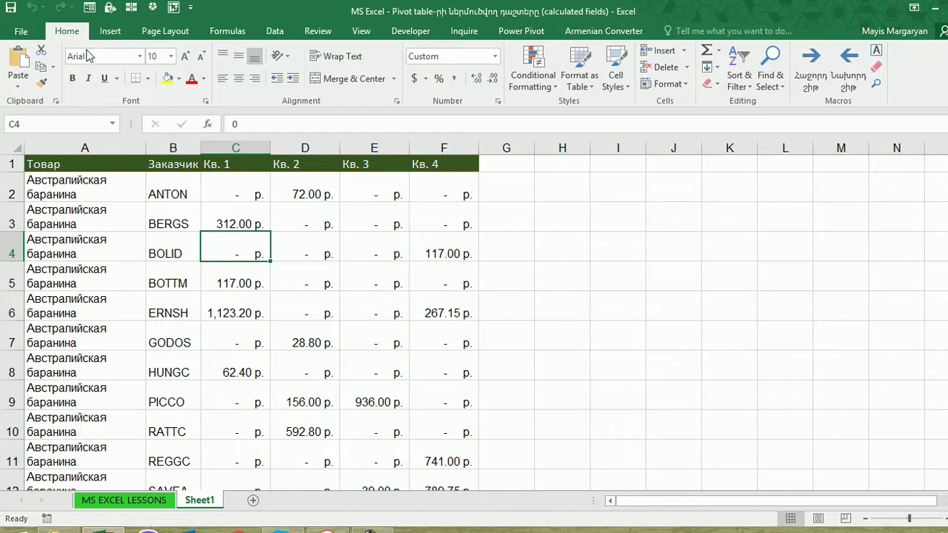
Step: Create a PivotTable on a new worksheet from Sheet1!$A$1:$F$278 and place the Товар field in its rows
click(110, 36)
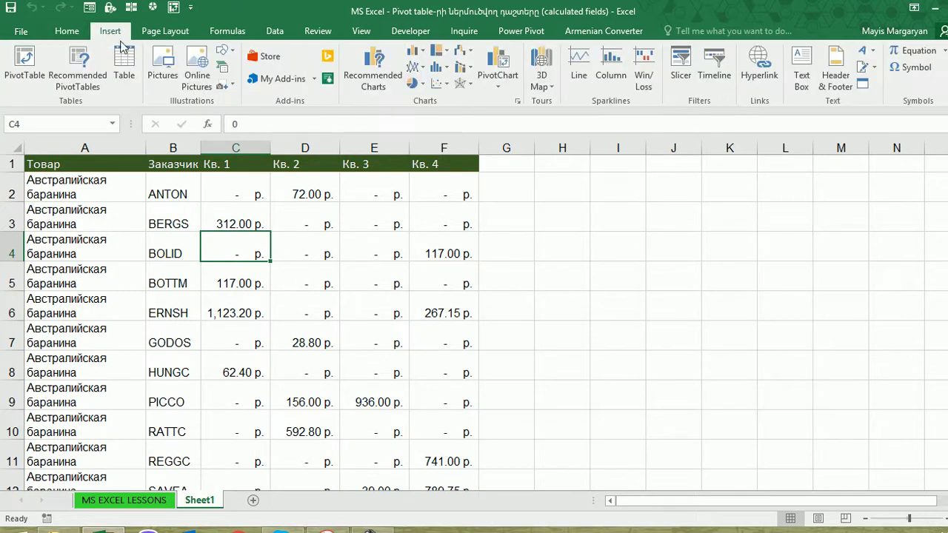
click(23, 63)
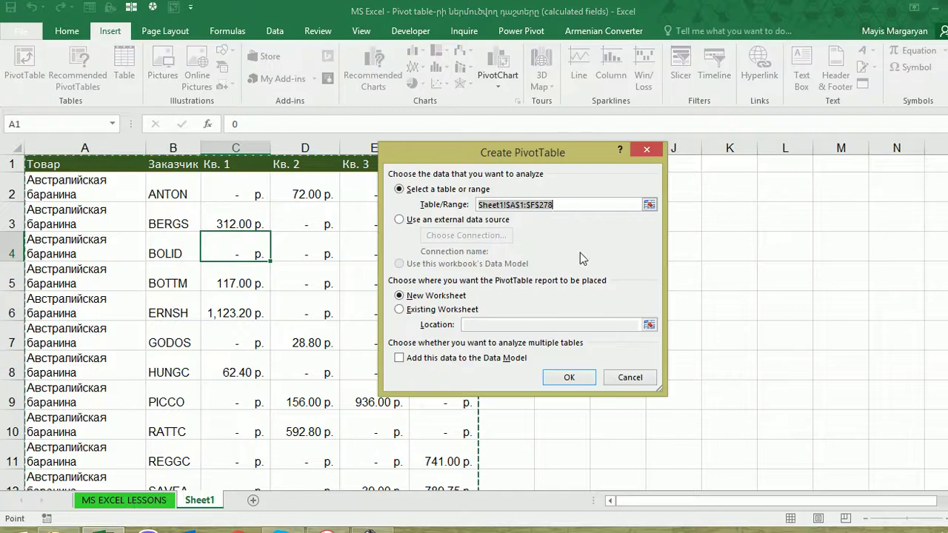
drag(946, 156, 947, 158)
click(566, 378)
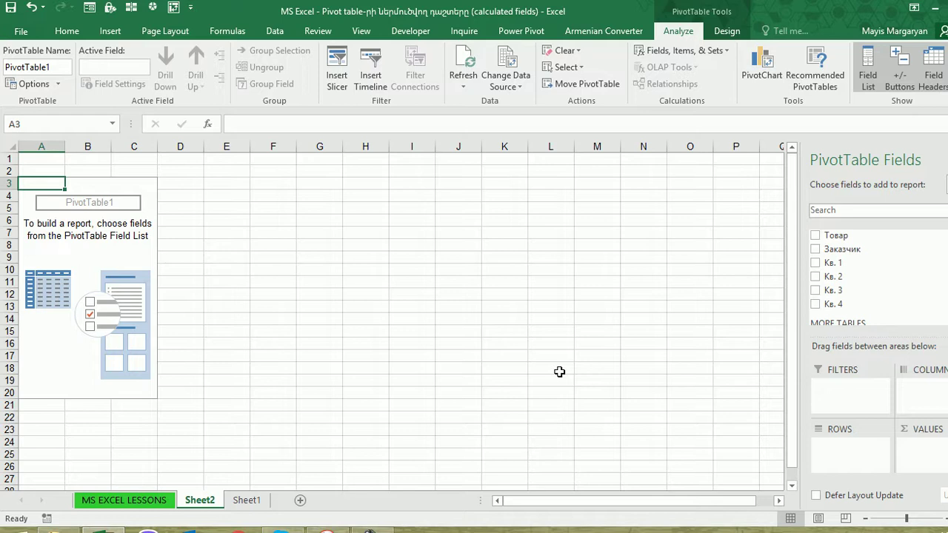
drag(829, 236, 839, 455)
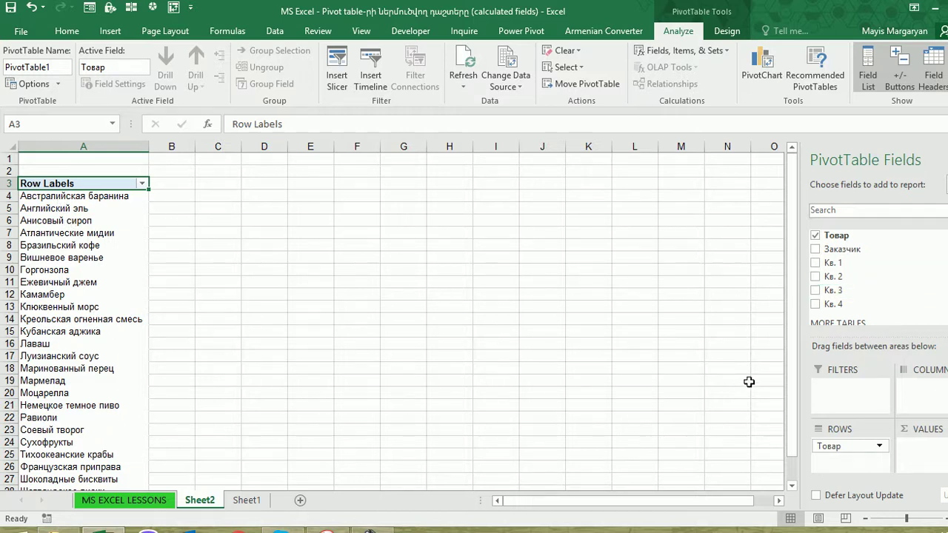
click(247, 501)
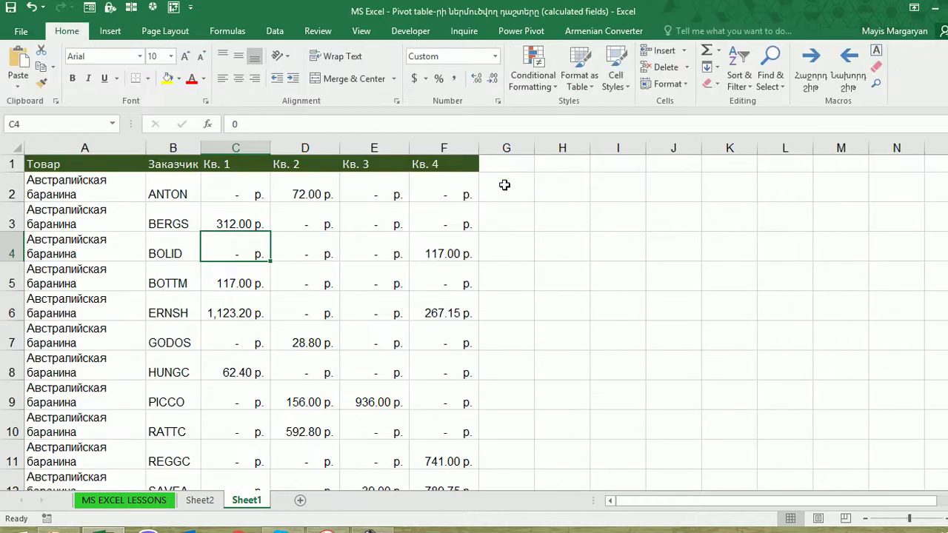
click(200, 501)
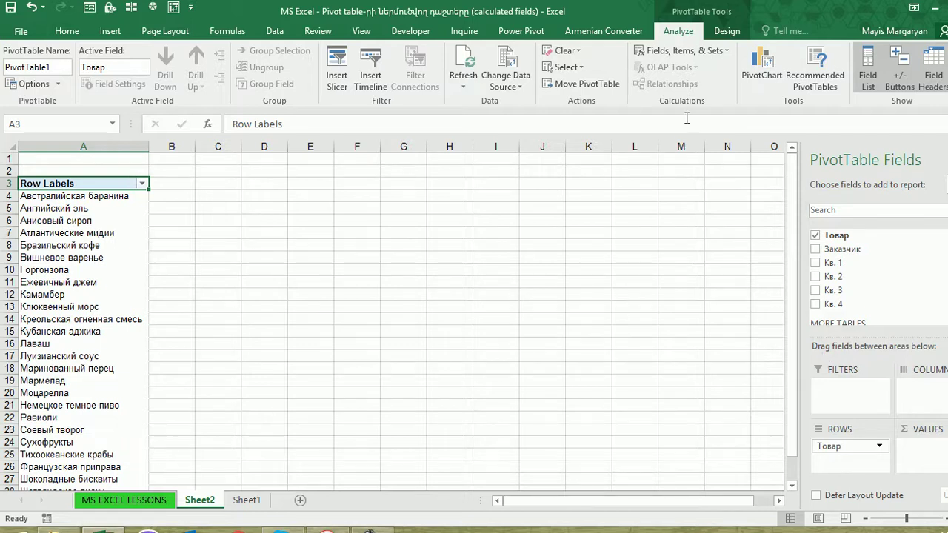
click(722, 58)
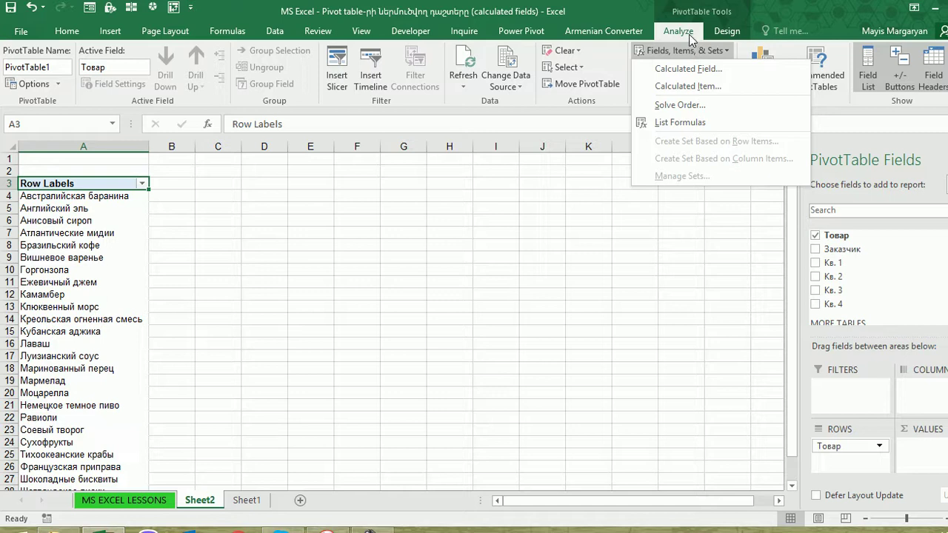
Step: Add a calculated field named "1 կիսամյակ" to the PivotTable with the formula = 'Кв. 1'+ 'Кв. 2'
click(69, 253)
click(68, 254)
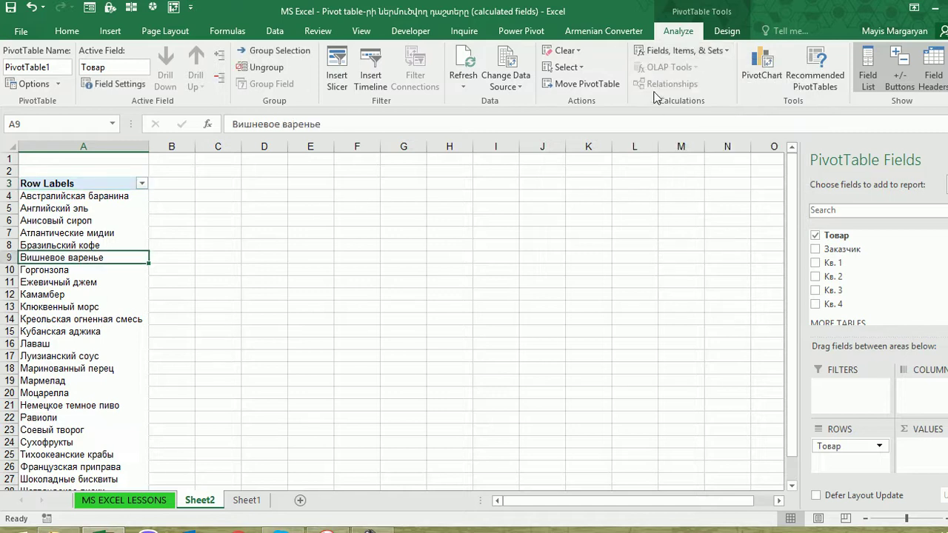
click(719, 54)
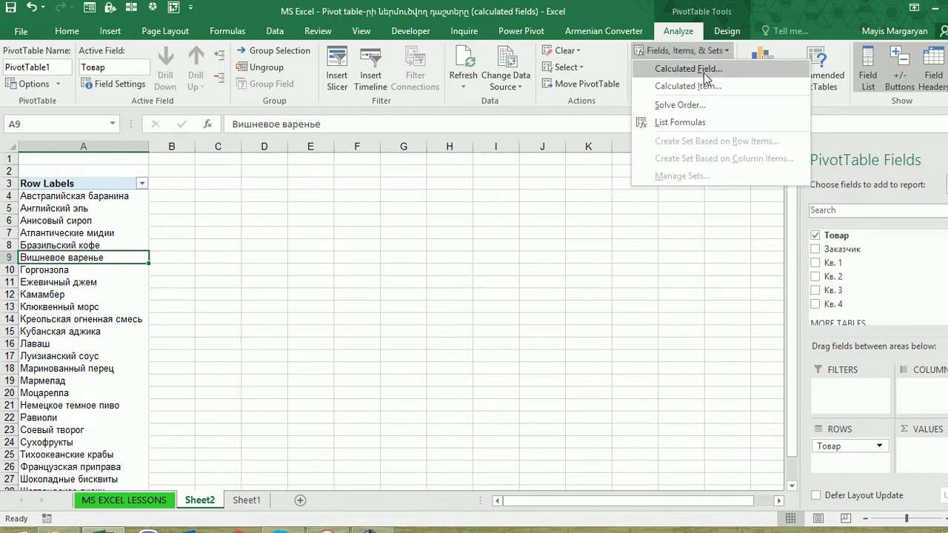
click(704, 74)
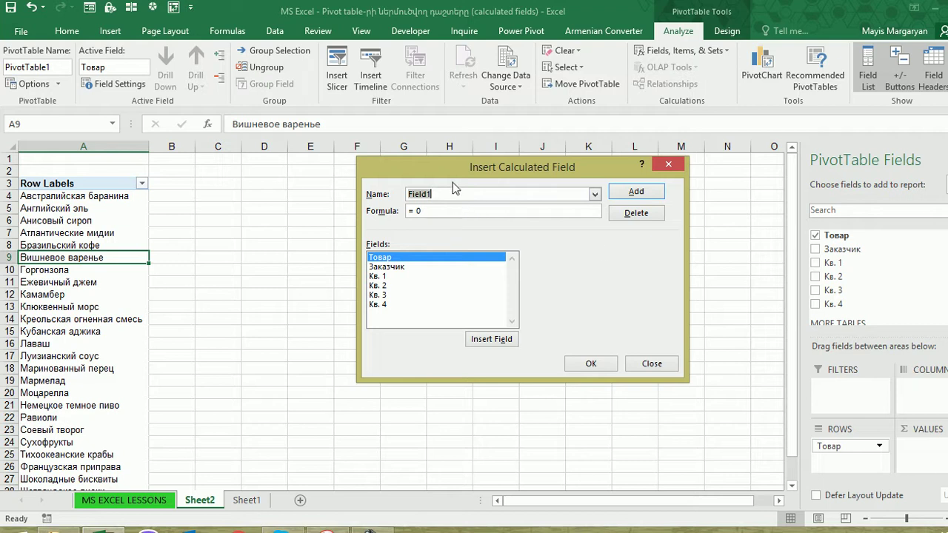
text(1)
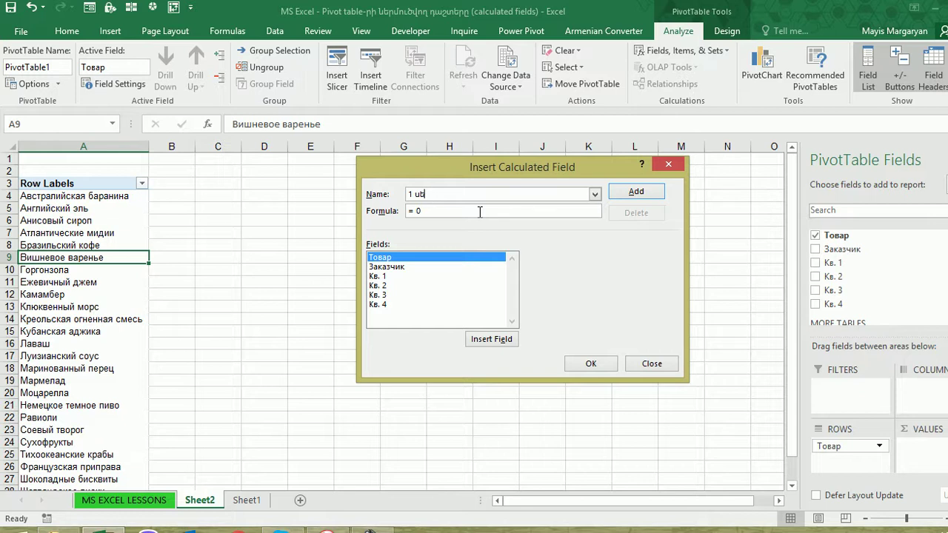
text( կիսամյակ)
double_click(386, 278)
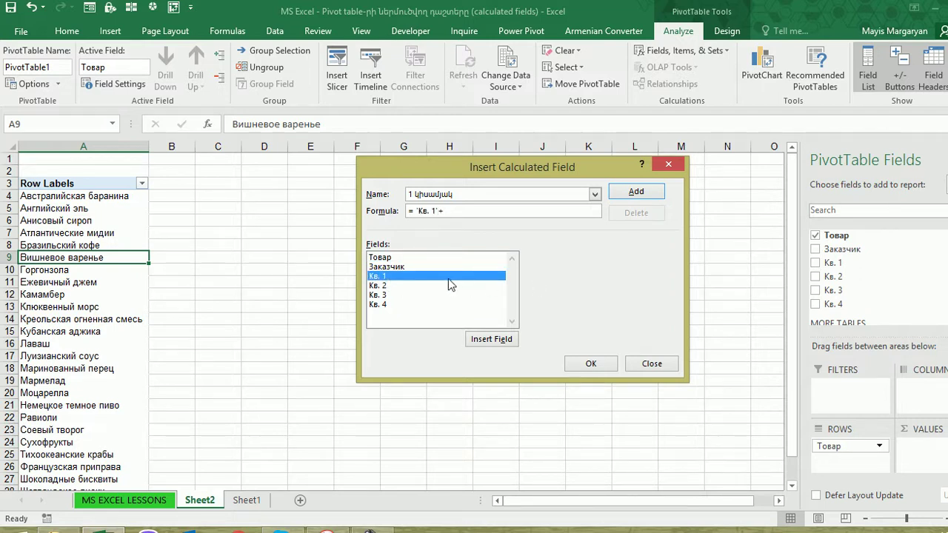
double_click(427, 287)
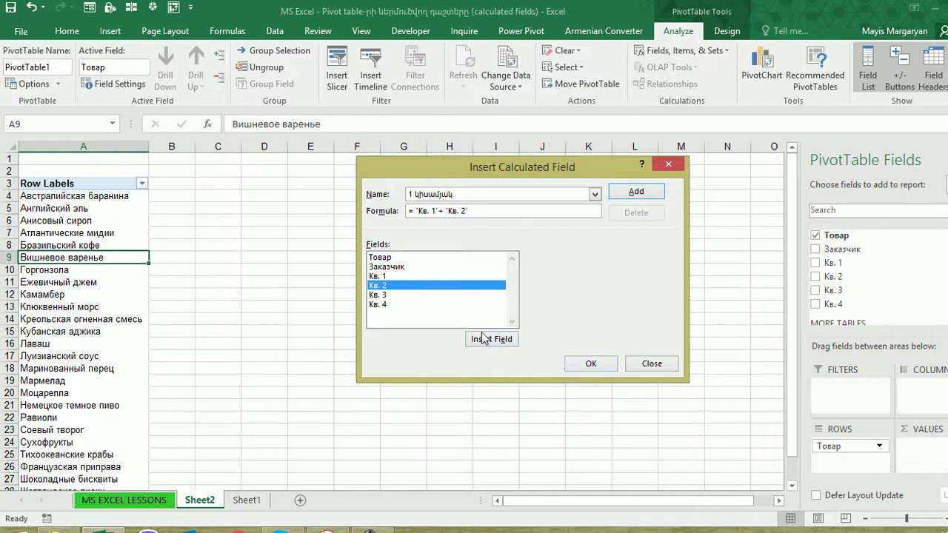
click(637, 192)
Step: Add a second calculated field named "2 կիսամյակ" with the formula = 'Кв. 3'+ 'Кв. 4' and finish inserting calculated fields
click(409, 194)
key(Delete)
key(Delete)
text(2)
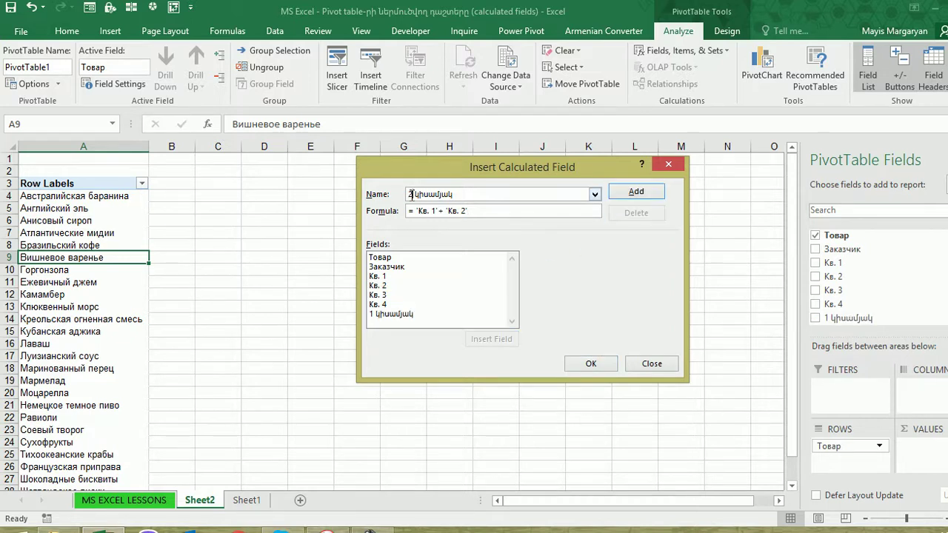
click(496, 212)
key(BackSpace)
key(BackSpace)
key(BackSpace)
key(BackSpace)
key(BackSpace)
key(BackSpace)
key(BackSpace)
double_click(383, 295)
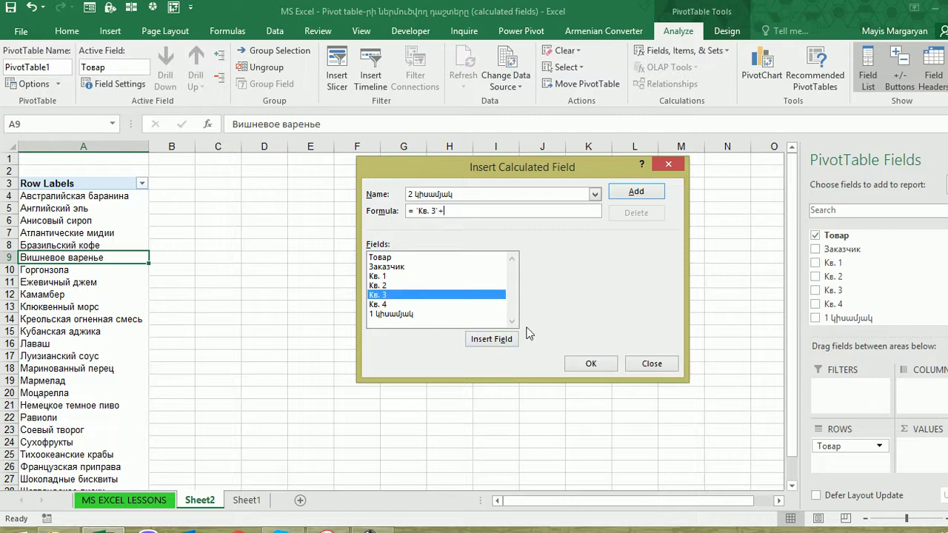
double_click(399, 304)
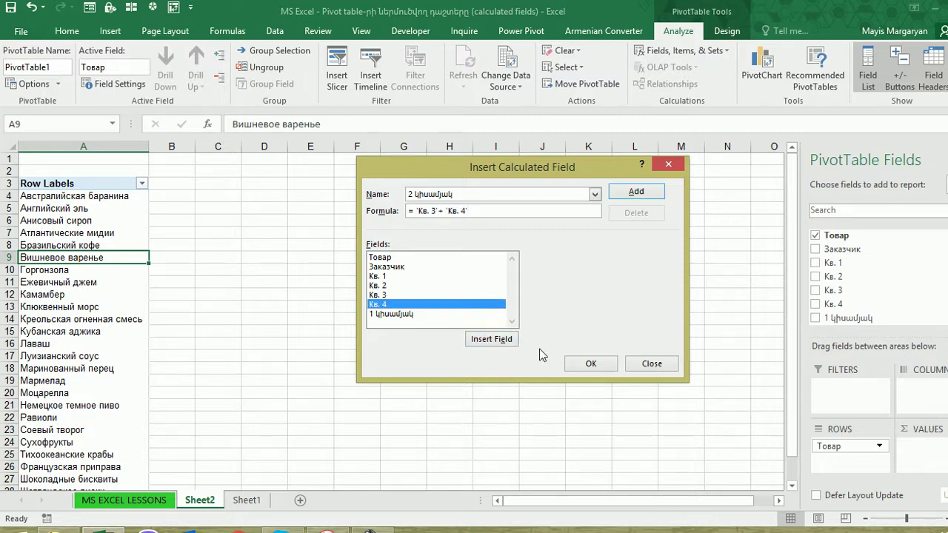
click(634, 192)
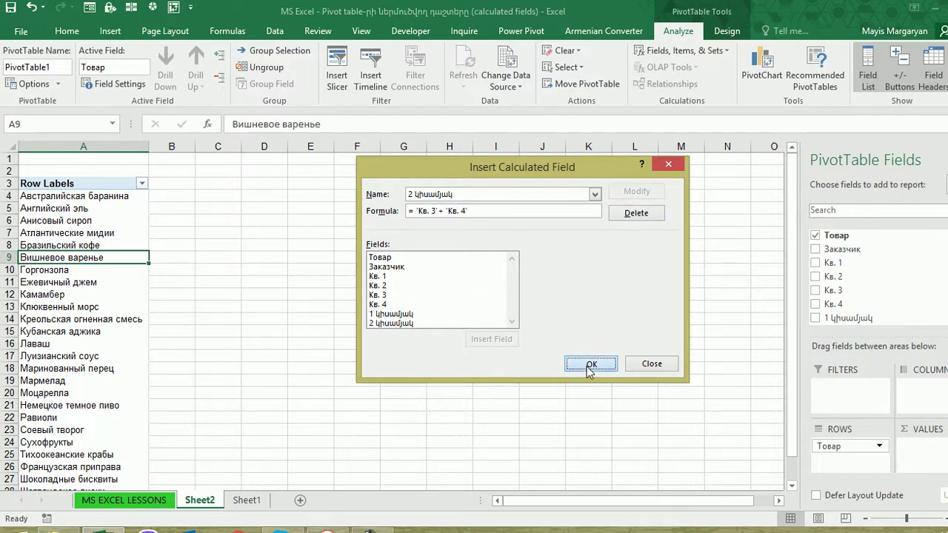
click(590, 364)
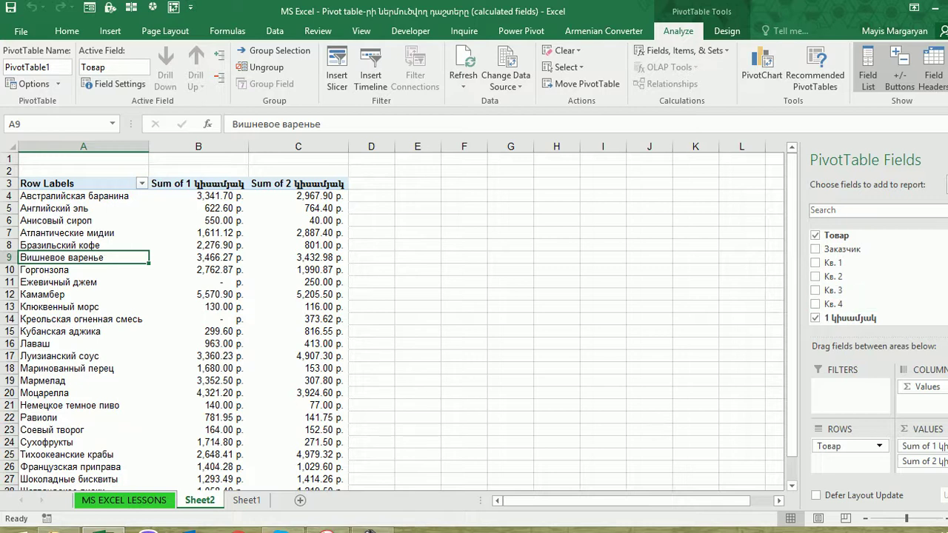
Step: Remove the 1 կիսամյակ and 2 կիսամյակ fields from the PivotTable report
scroll(851, 289, down, 1)
click(815, 285)
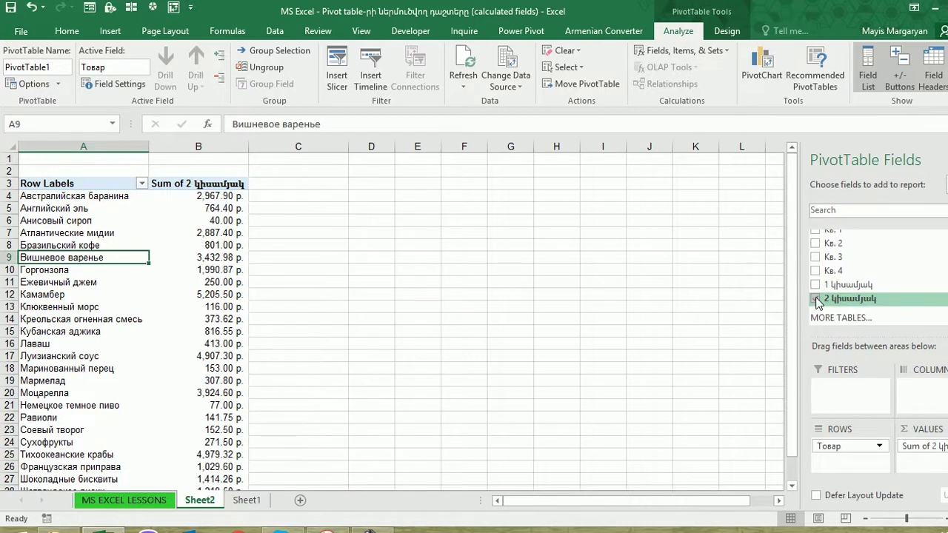
click(816, 299)
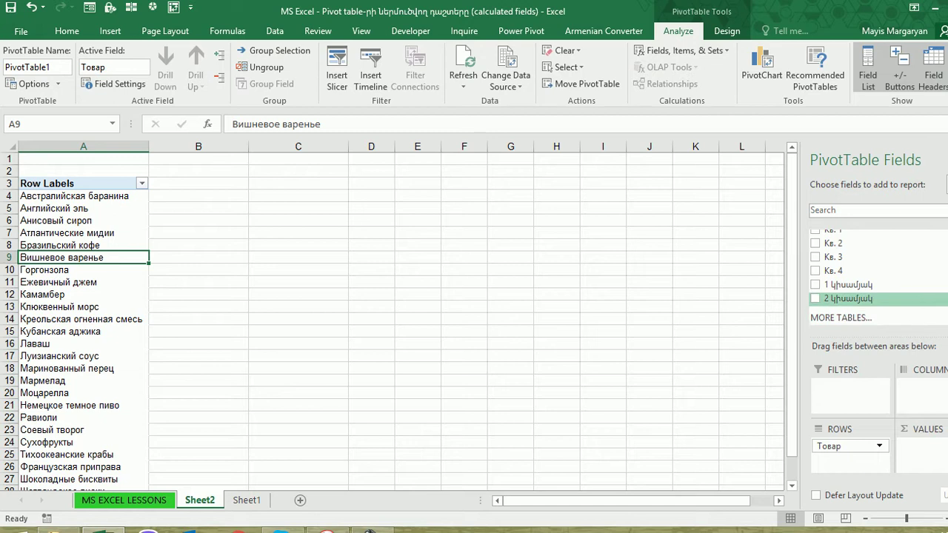
scroll(852, 274, up, 1)
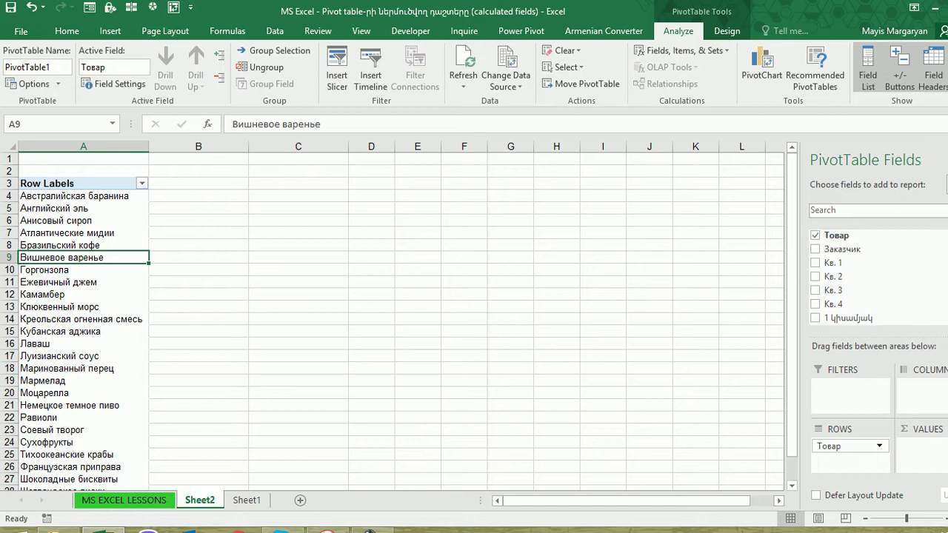
Step: Place the calculated fields 1 կիսամյակ and 2 կիսամյակ in the values area of the PivotTable on Sheet2
click(246, 500)
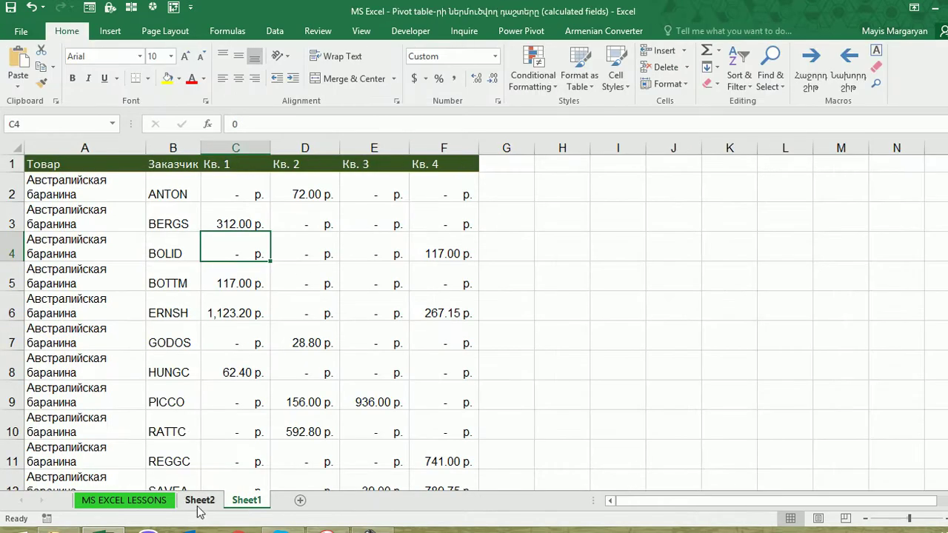
click(200, 501)
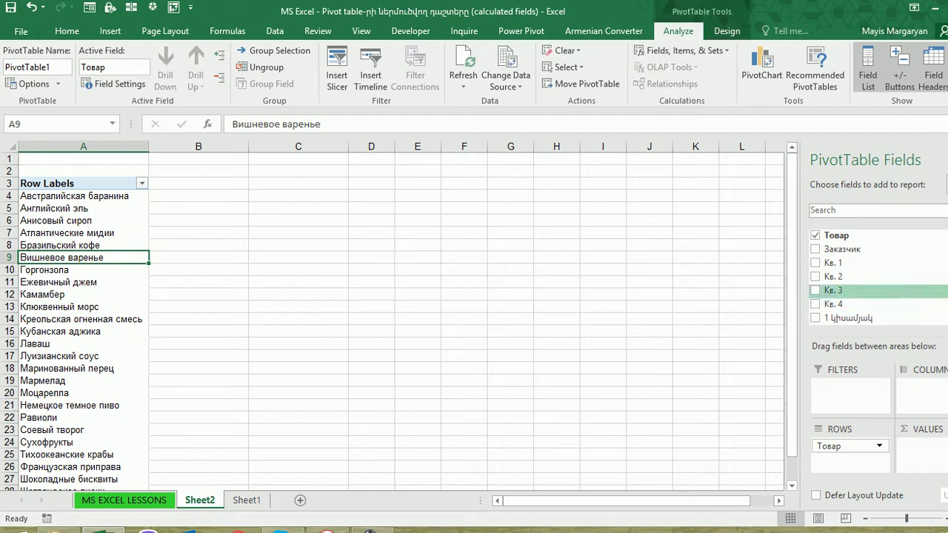
scroll(845, 281, down, 1)
scroll(844, 281, up, 1)
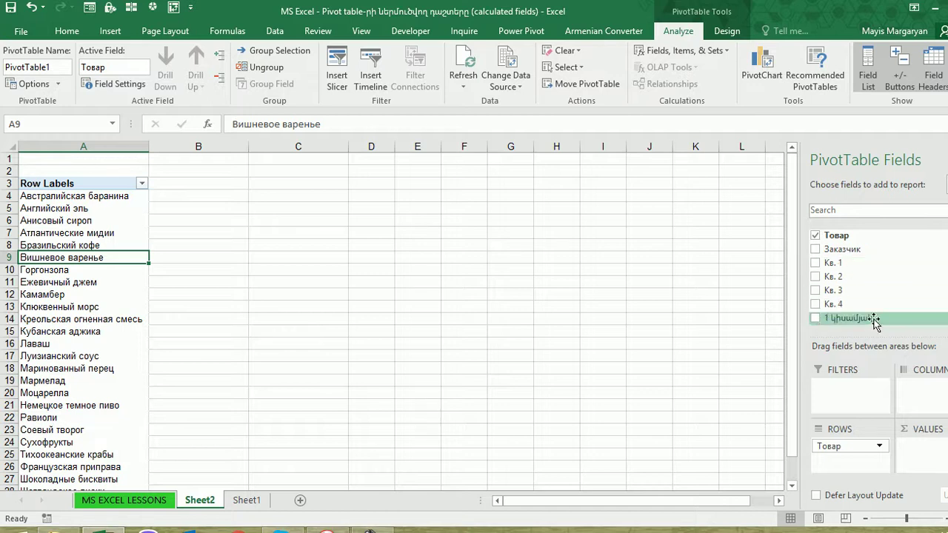
drag(849, 319, 924, 451)
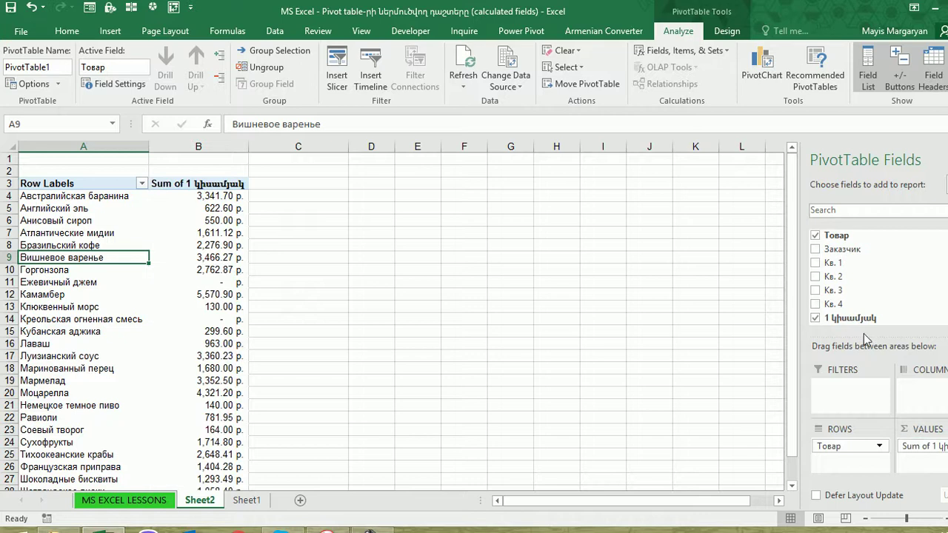
scroll(848, 281, down, 1)
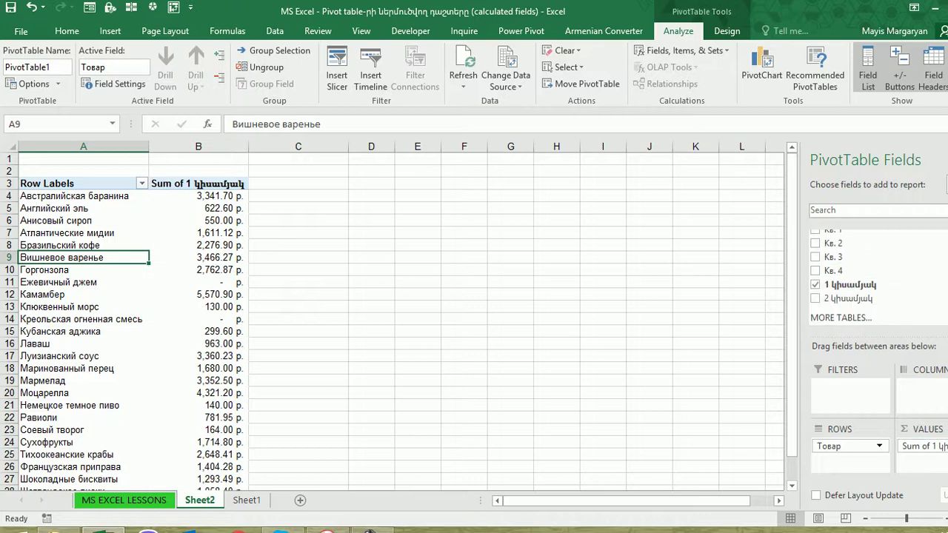
drag(848, 298, 916, 465)
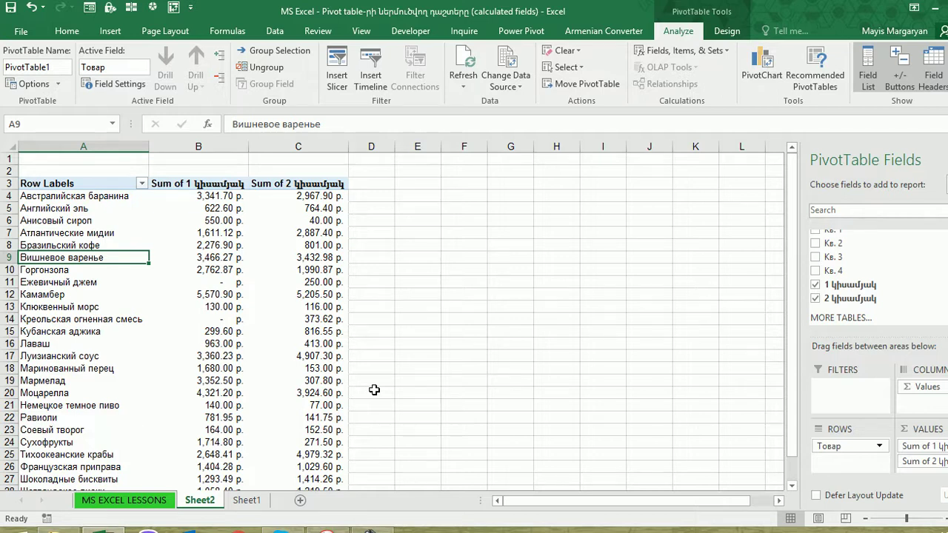
click(234, 501)
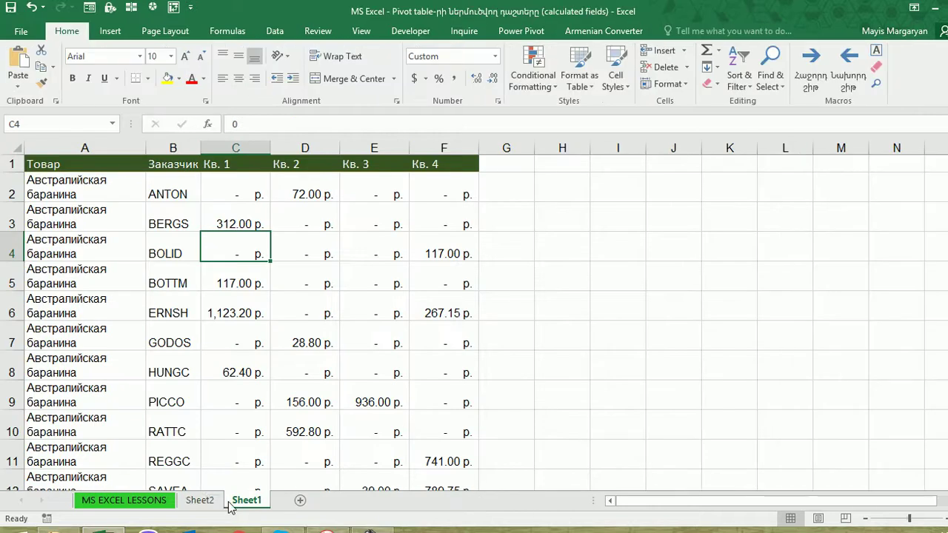
click(211, 502)
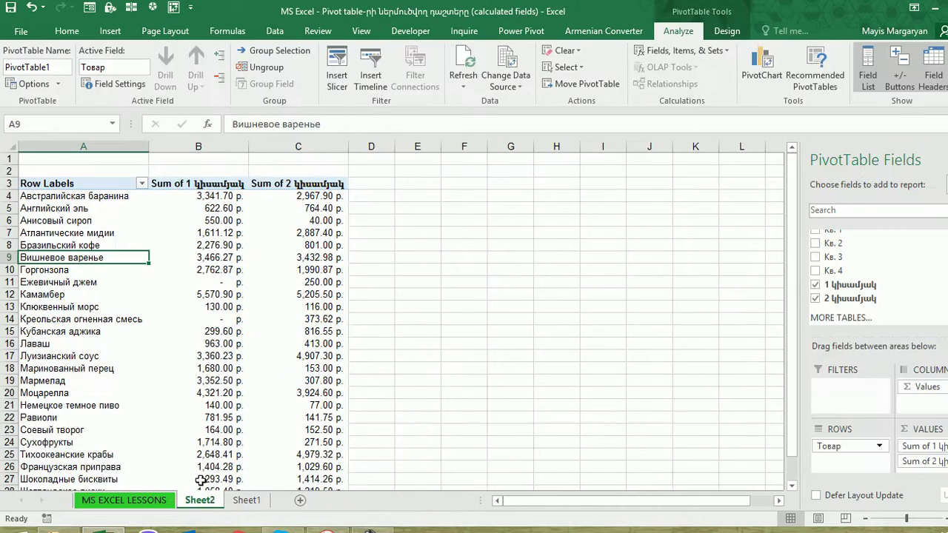
click(247, 502)
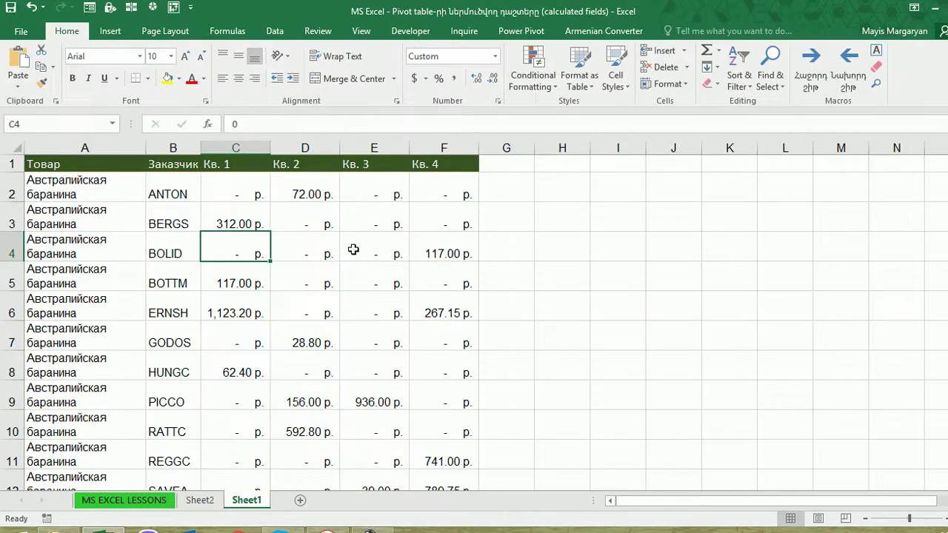
click(200, 501)
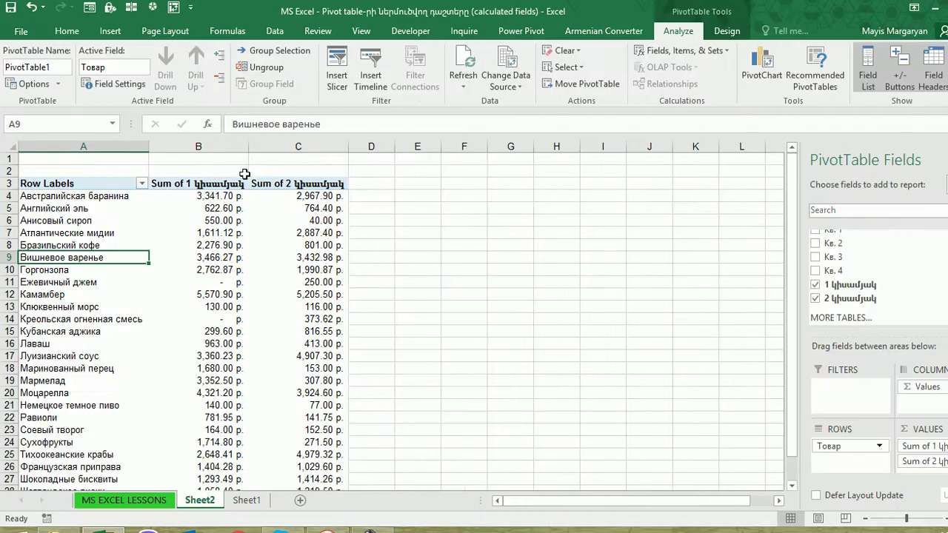
mouse_move(285, 263)
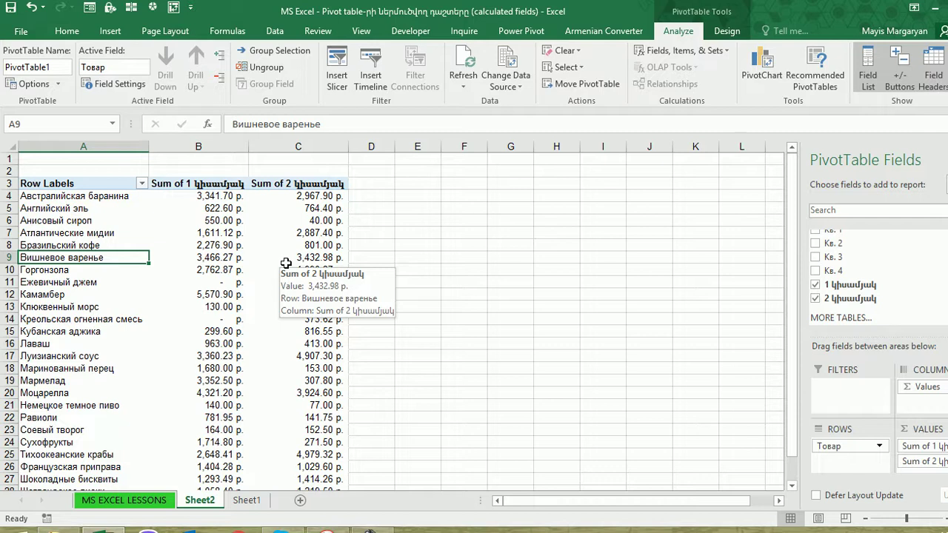
Step: Start a new PivotTable calculated field and name it "Շահութահարկ տարեկան"
click(693, 51)
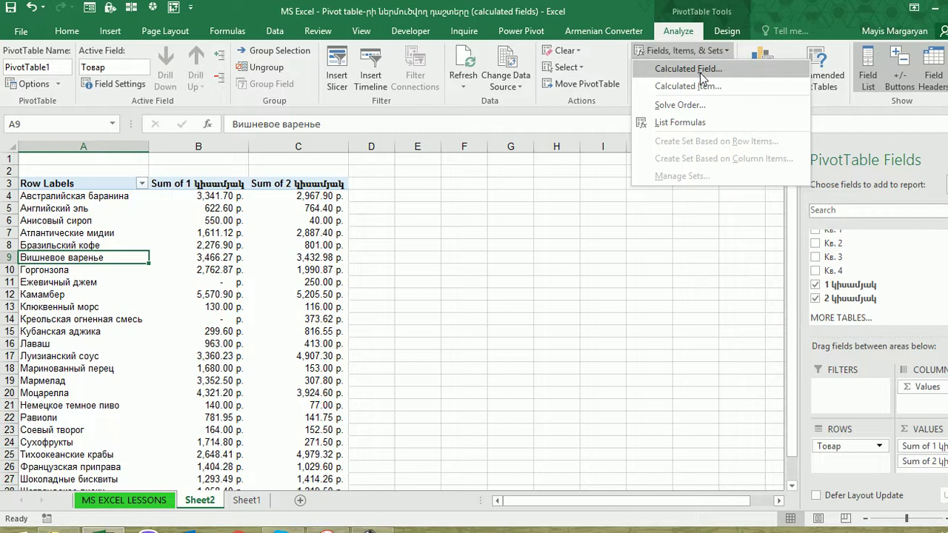
click(700, 73)
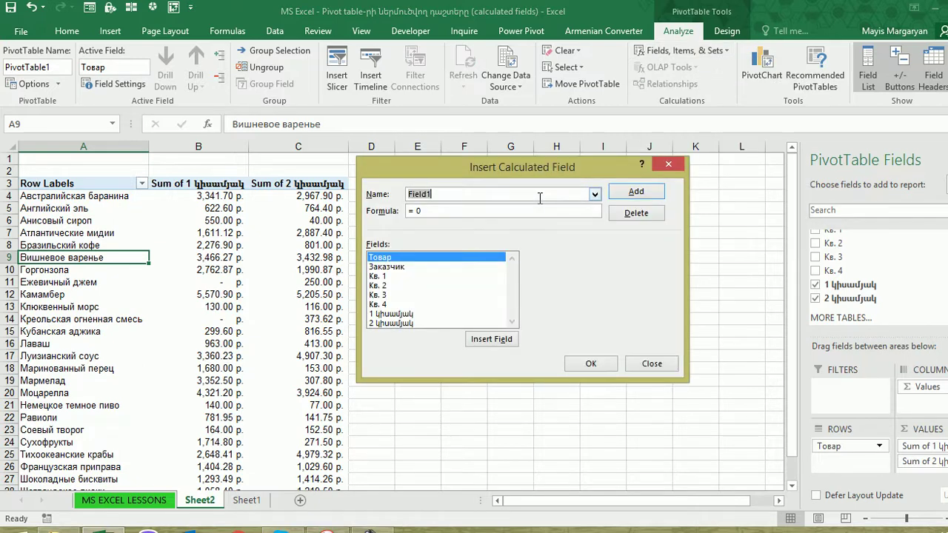
text(Շահու)
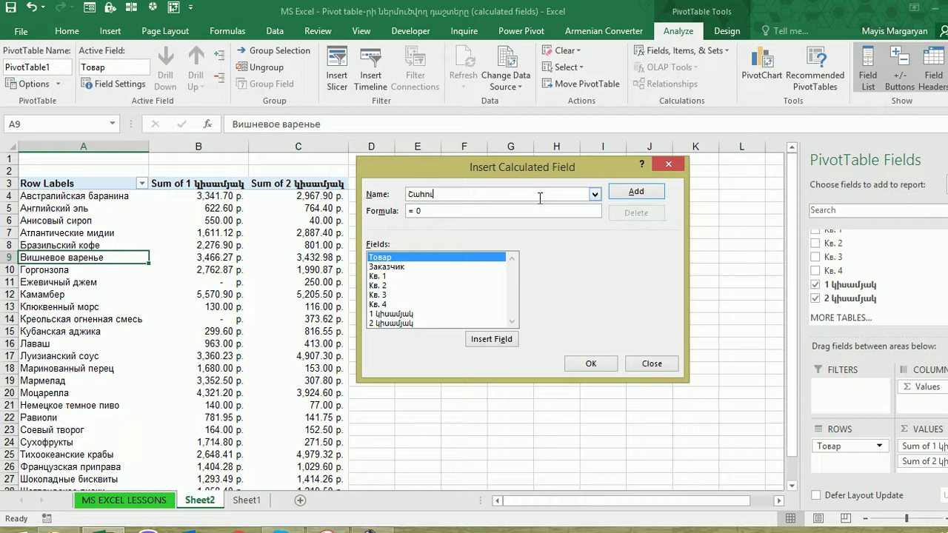
text(թահարկ տարեկան)
Step: Switch the on-screen keyboard layout from Armenian to English and begin the calculated field's formula with "= ("
click(512, 213)
click(418, 529)
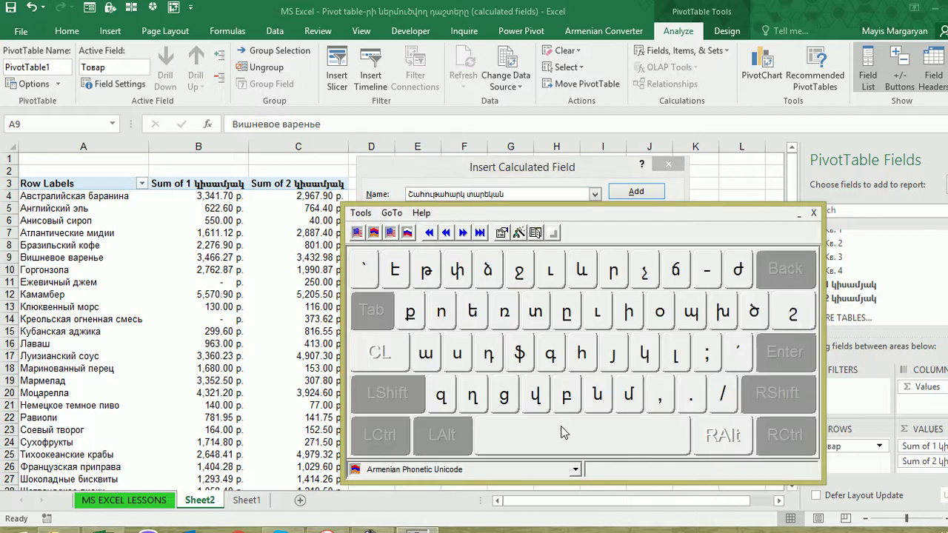
click(358, 233)
click(798, 215)
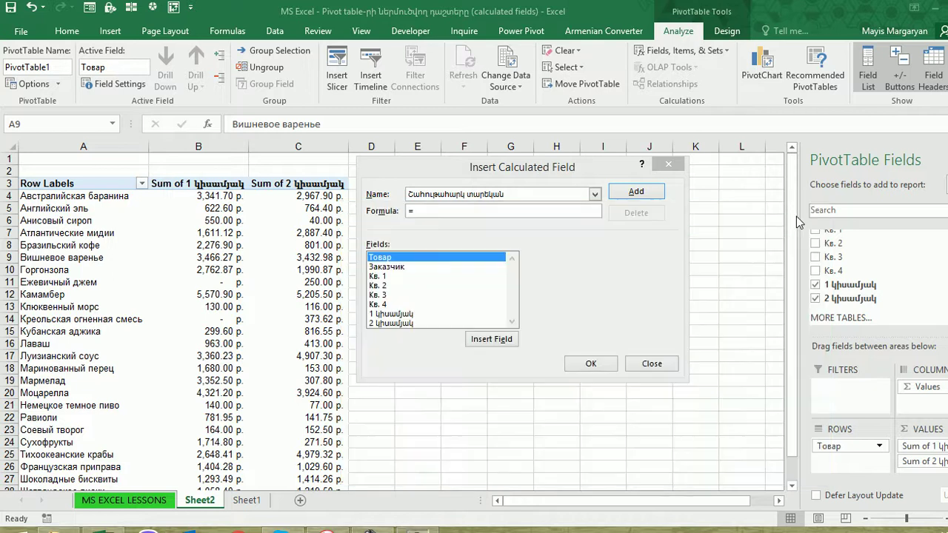
click(424, 211)
text(()
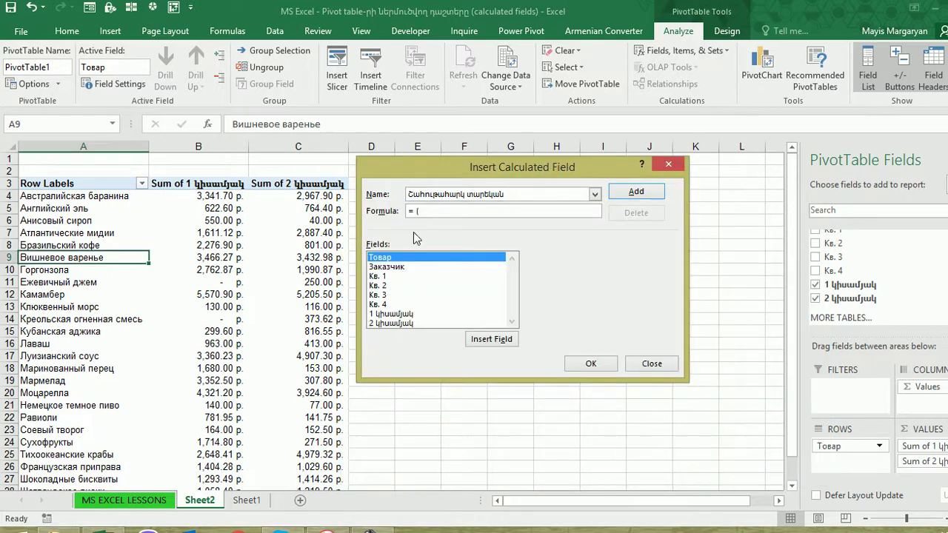
click(399, 277)
double_click(398, 277)
text(+)
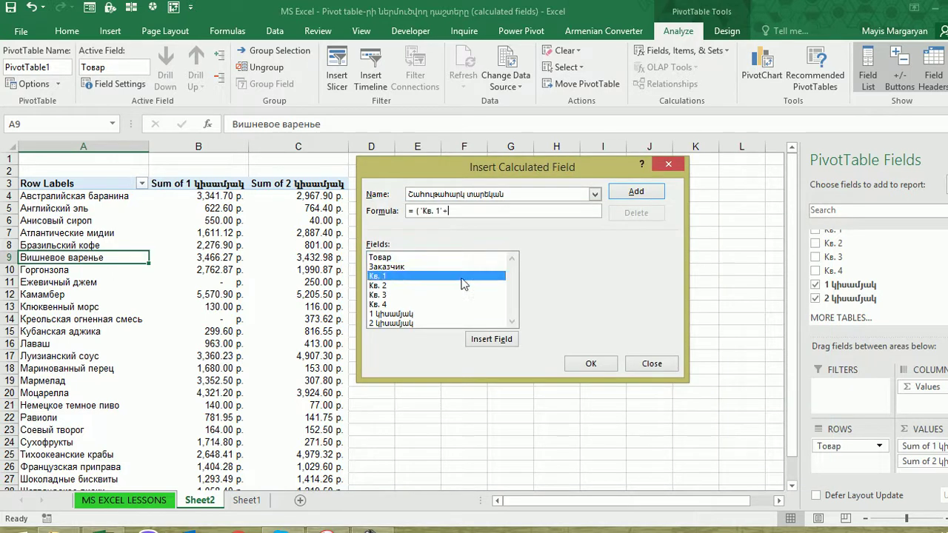
click(430, 288)
double_click(432, 291)
text(+)
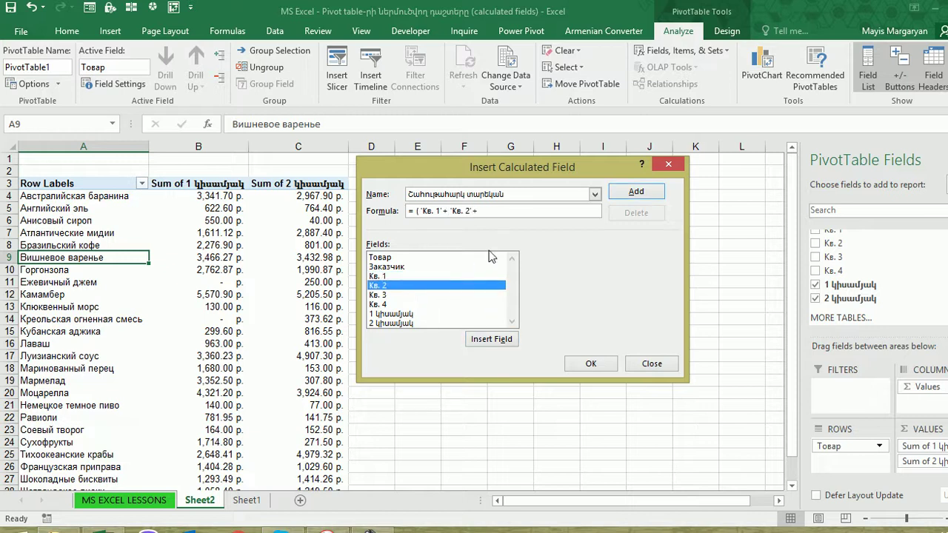
key(BackSpace)
key(BackSpace)
key(BackSpace)
key(BackSpace)
key(BackSpace)
key(BackSpace)
key(BackSpace)
key(BackSpace)
key(BackSpace)
key(BackSpace)
key(BackSpace)
key(BackSpace)
Step: Complete the formula as = ( '1 կիսամյակ'+ '2 կիսամյակ')*20%, add the calculated field and finish inserting it into the PivotTable
double_click(432, 314)
text(+)
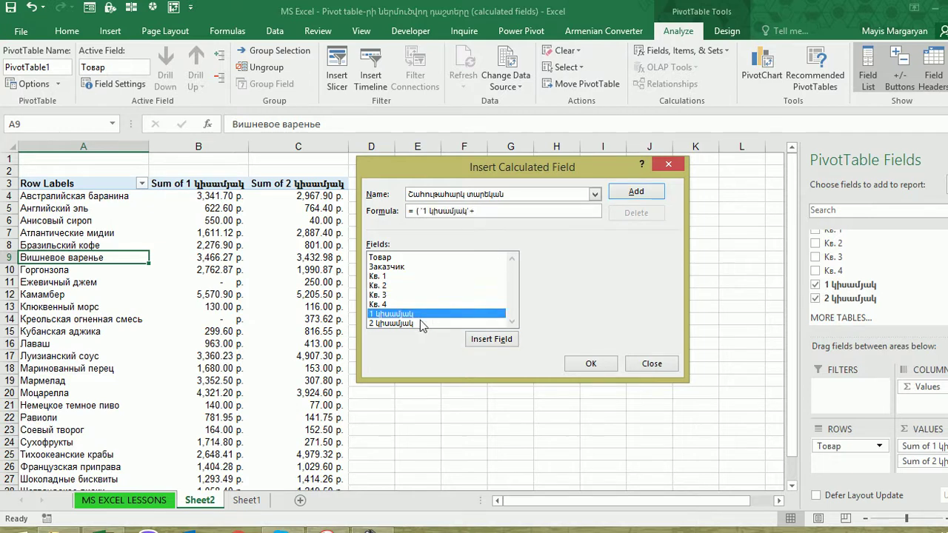
double_click(420, 323)
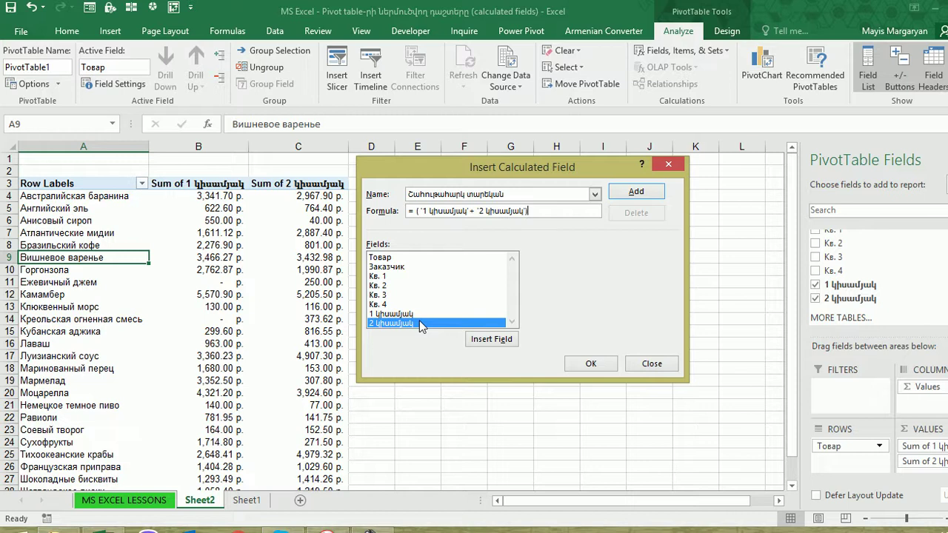
text()*20%)
click(637, 192)
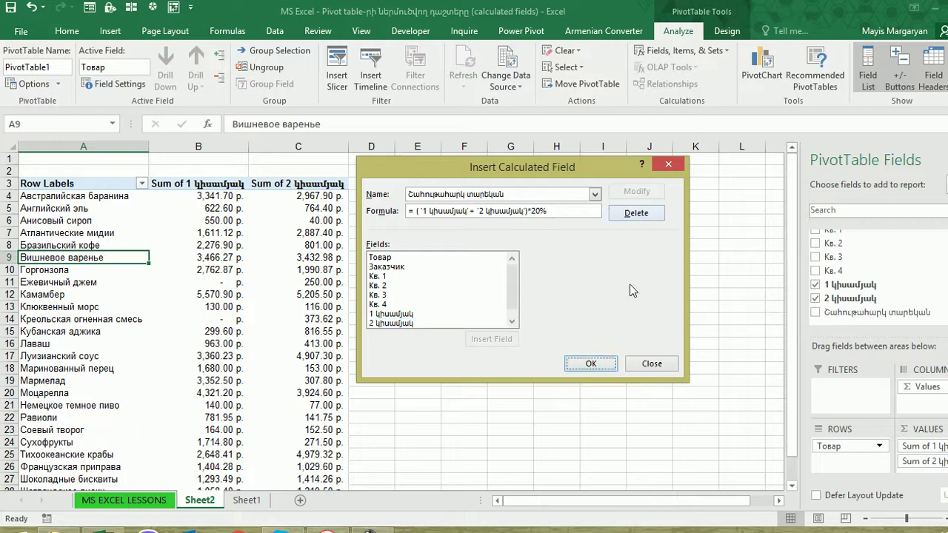
click(590, 364)
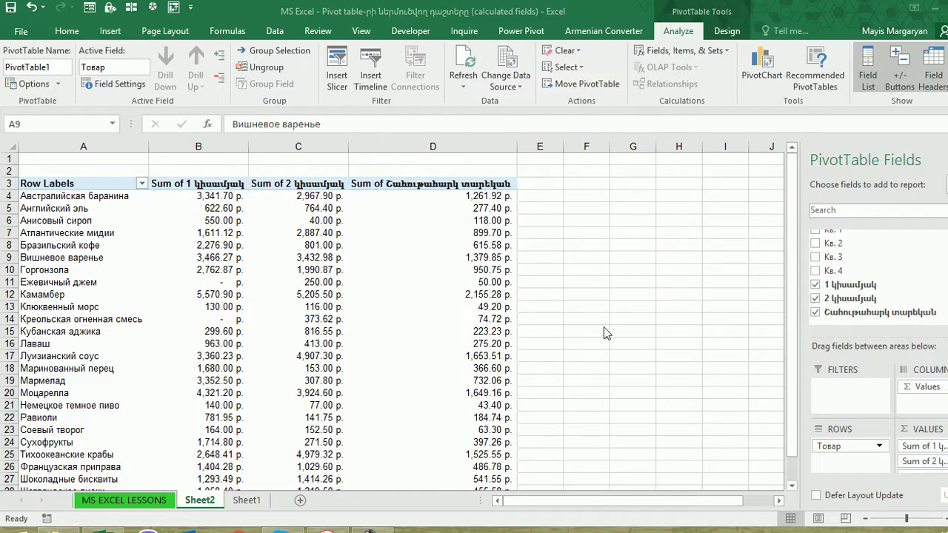
Step: Remove the 1 կիսամյակ and 2 կիսամյակ sums from the values area, leaving only Շահութահարկ տարեկան
drag(907, 445, 542, 335)
drag(938, 454, 724, 437)
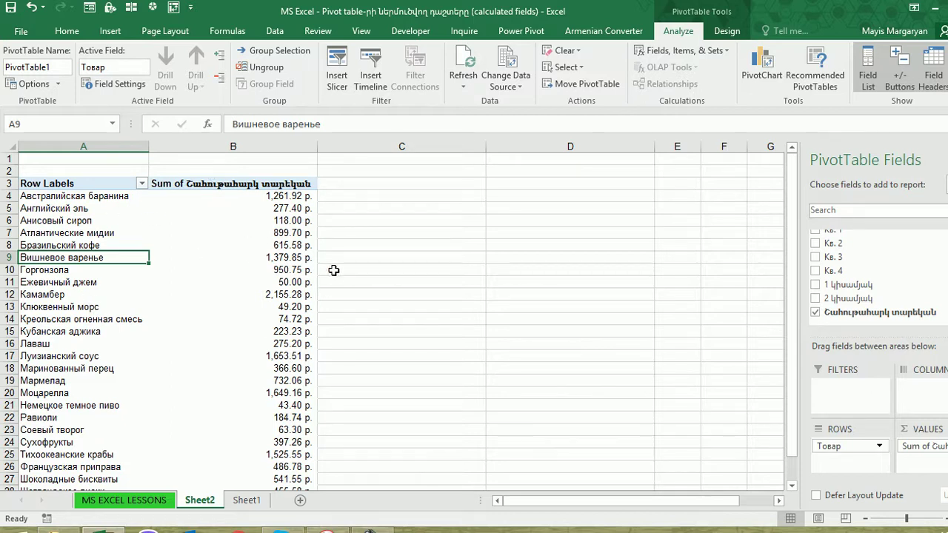
Step: Select empty cell A1 above the PivotTable and switch to the MS EXCEL LESSONS sheet
mouse_move(256, 322)
click(112, 162)
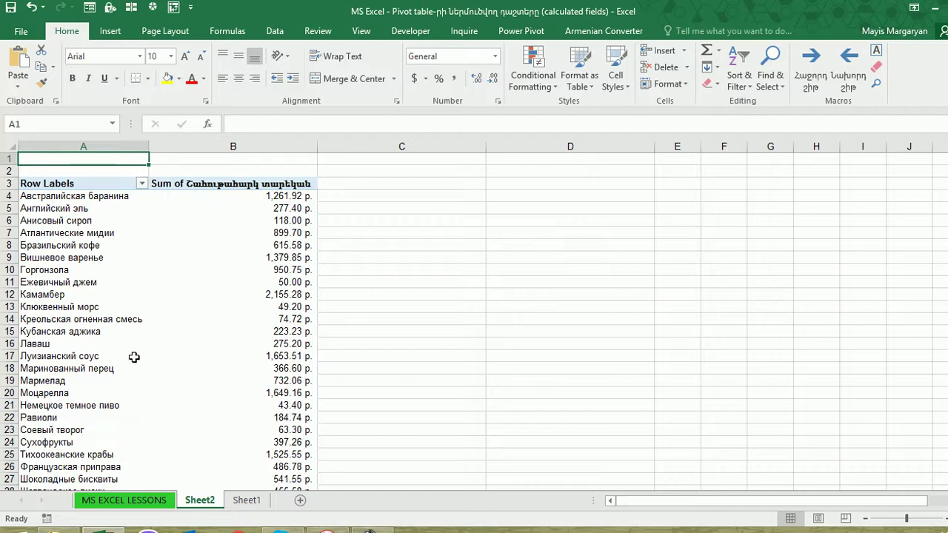
click(146, 503)
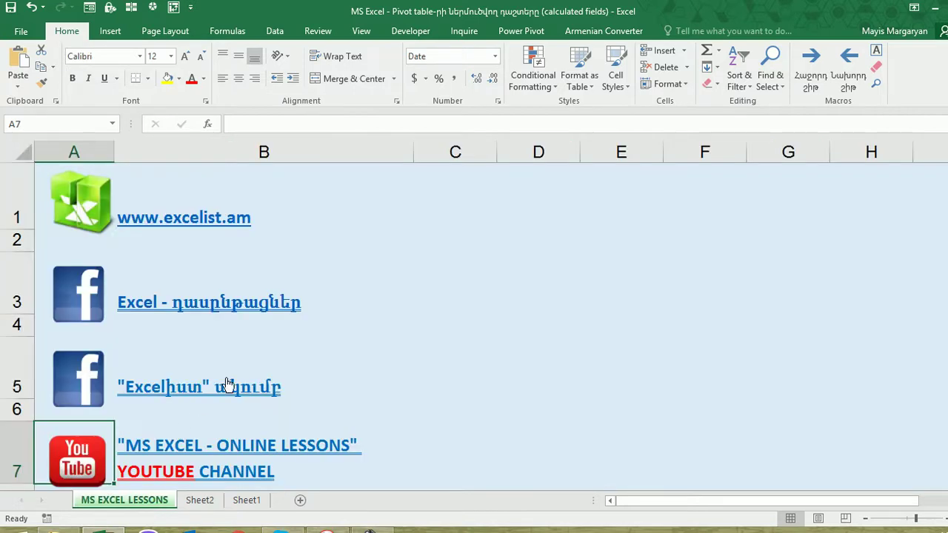